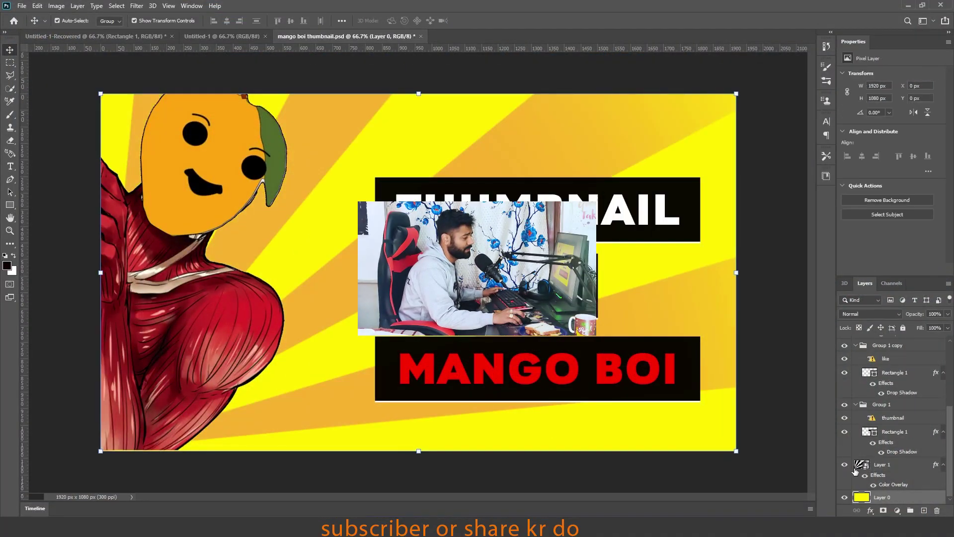
Collapse the MANGO BOI and LIKE groups, then select the THUMBNAIL text and sunburst rays layers.
left_click(845, 497)
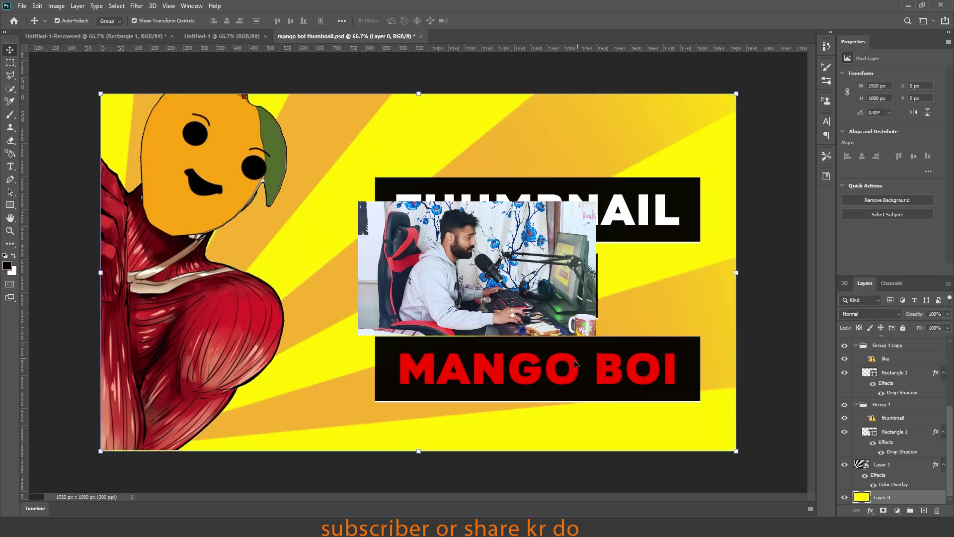
left_click(602, 399)
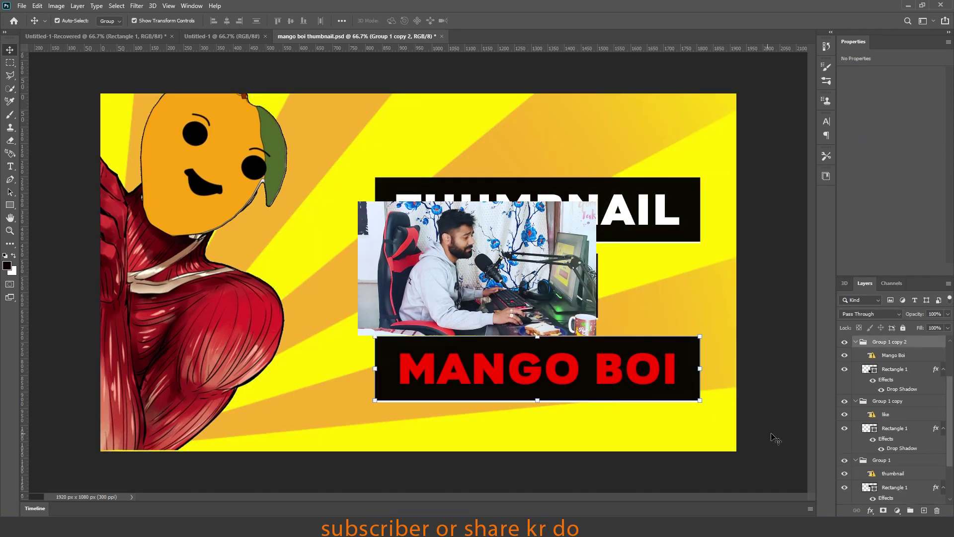
left_click(856, 342)
left_click(845, 343)
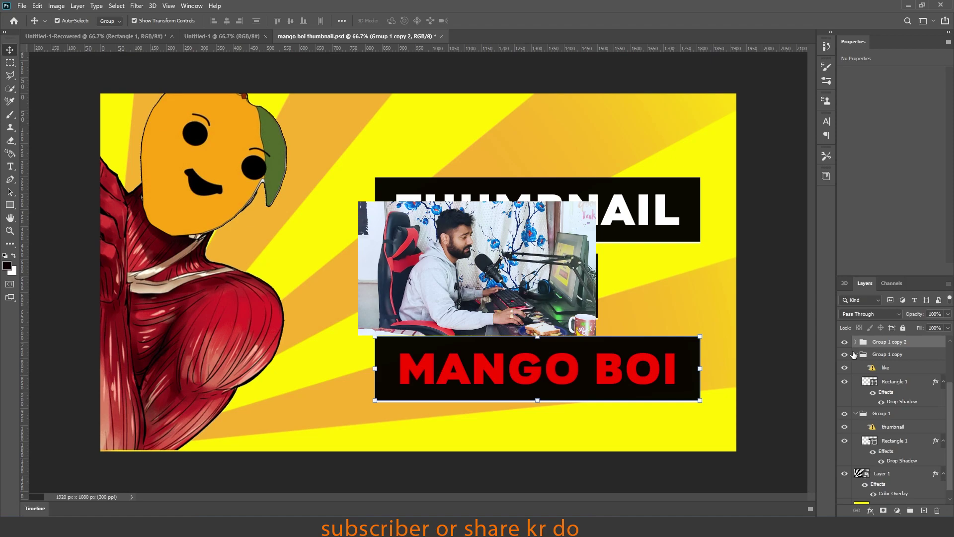
left_click(851, 354)
left_click(844, 414)
left_click(856, 354)
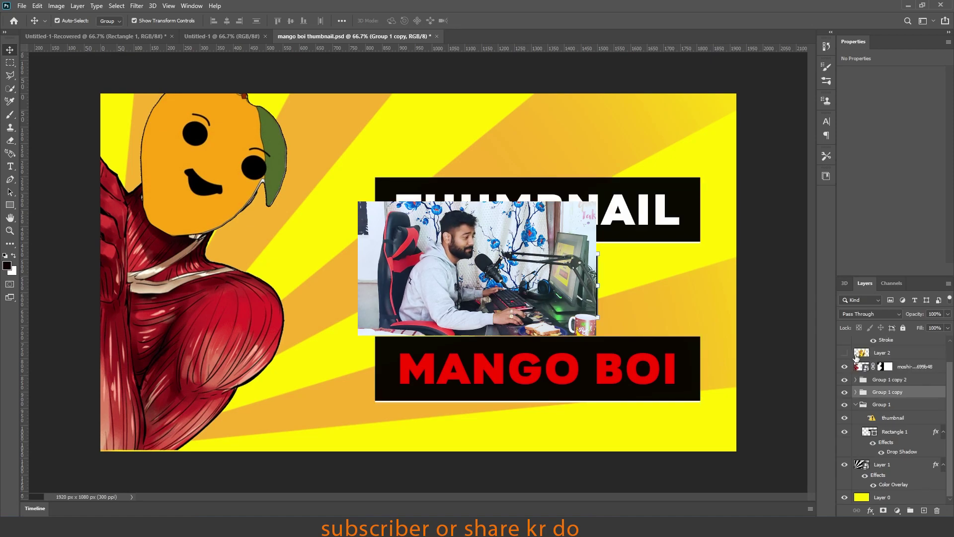
left_click(887, 419)
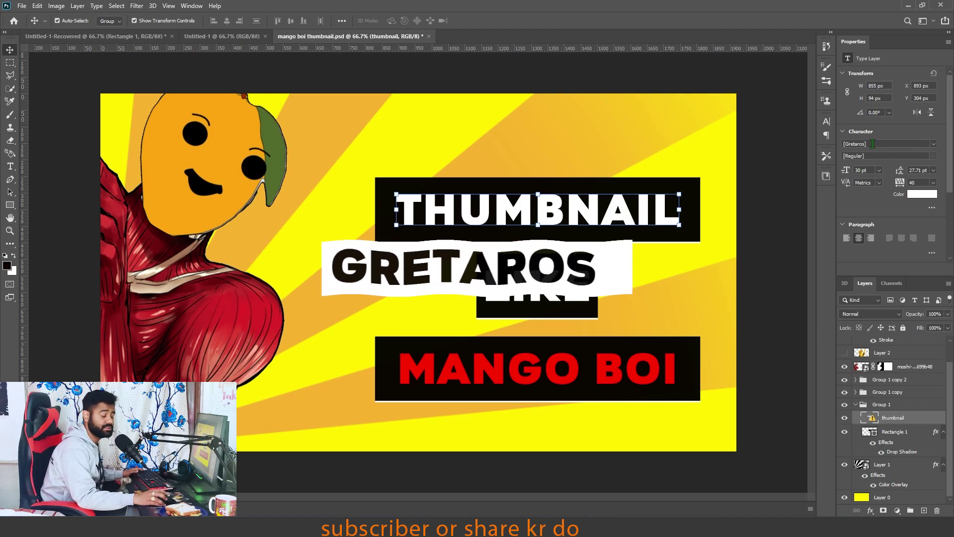
left_click(883, 464)
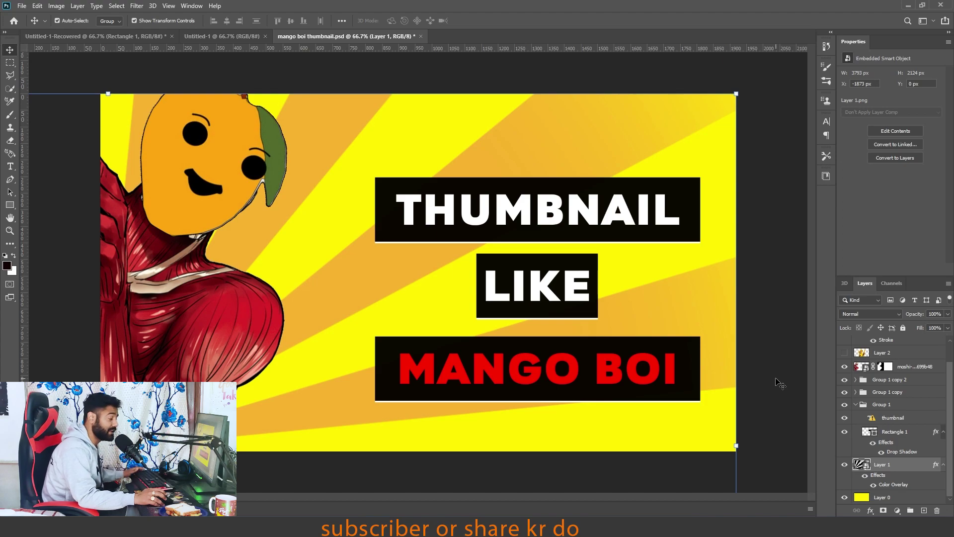
Move the THUMBNAIL black bar up to the top and narrow it from the left.
left_click_drag(426, 146, 396, 149)
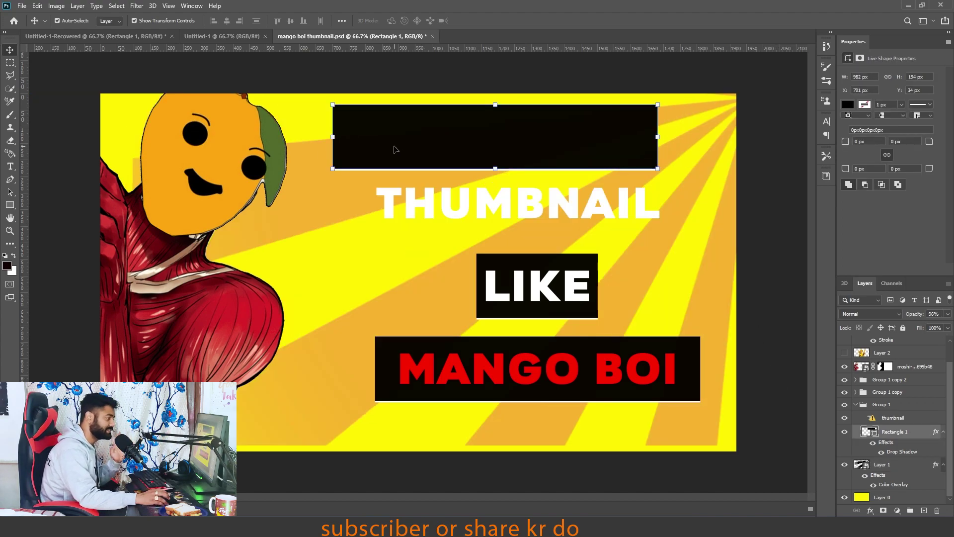
mouse_move(487, 138)
left_mouse_down()
mouse_move(390, 138)
mouse_move(505, 285)
mouse_move(484, 146)
left_mouse_up()
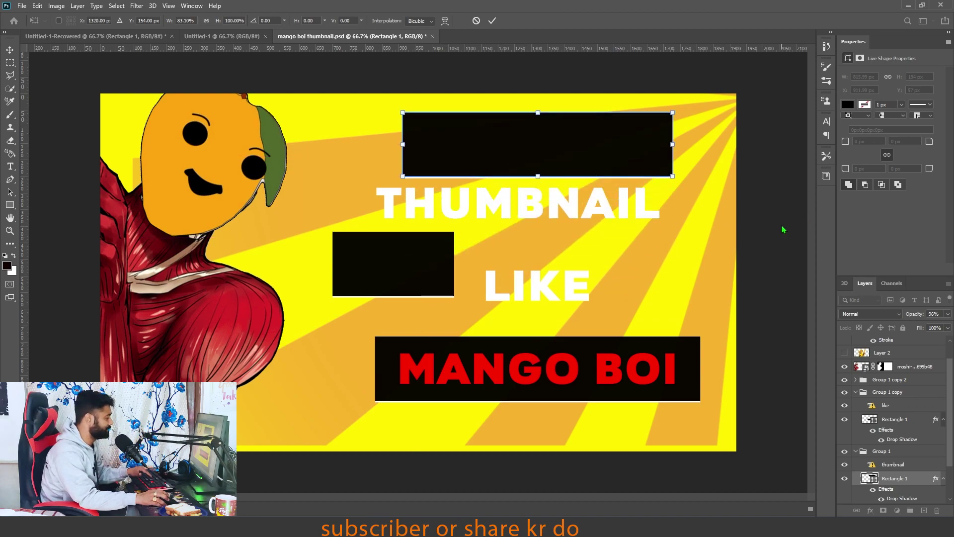
key("Return")
Draw a new wide black rectangle bar beside LIKE and shift it to the right.
left_click(10, 205)
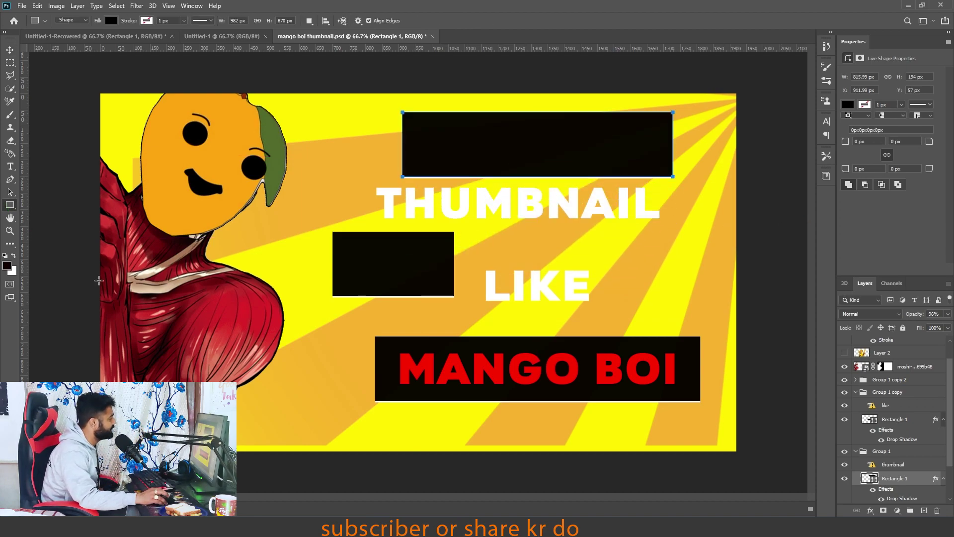
left_click_drag(263, 232, 517, 268)
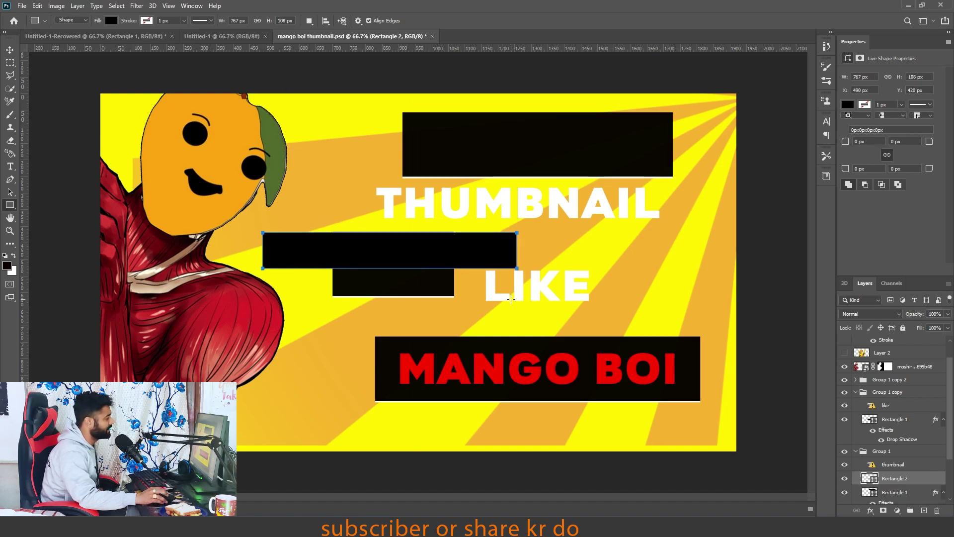
left_click(10, 54)
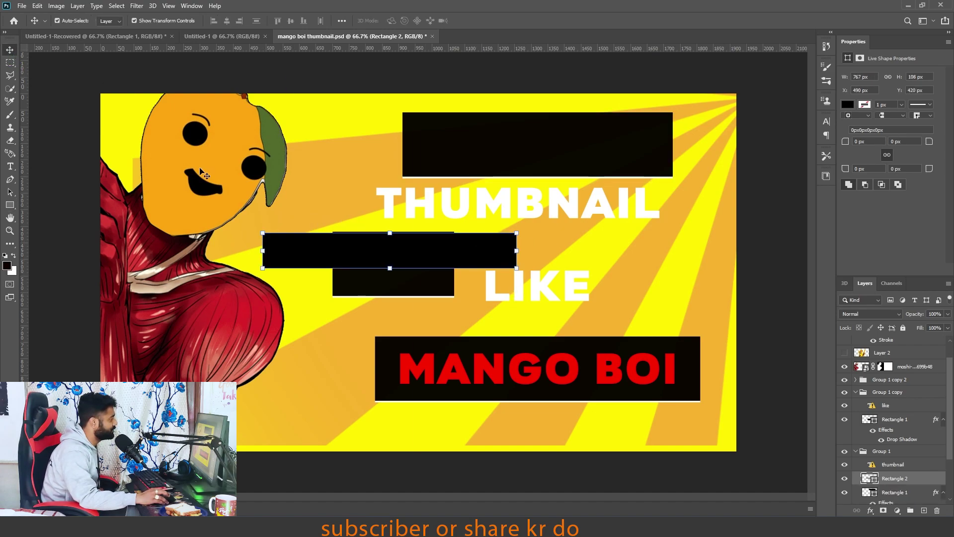
left_click_drag(419, 254, 464, 251)
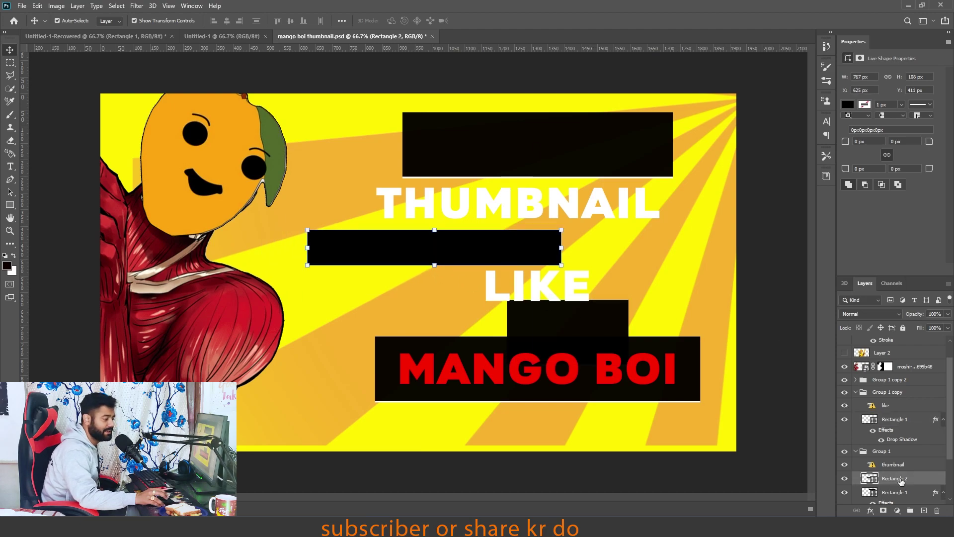
Add a Drop Shadow to Rectangle 2 via Blending Options and set its colour to white.
right_click(900, 482)
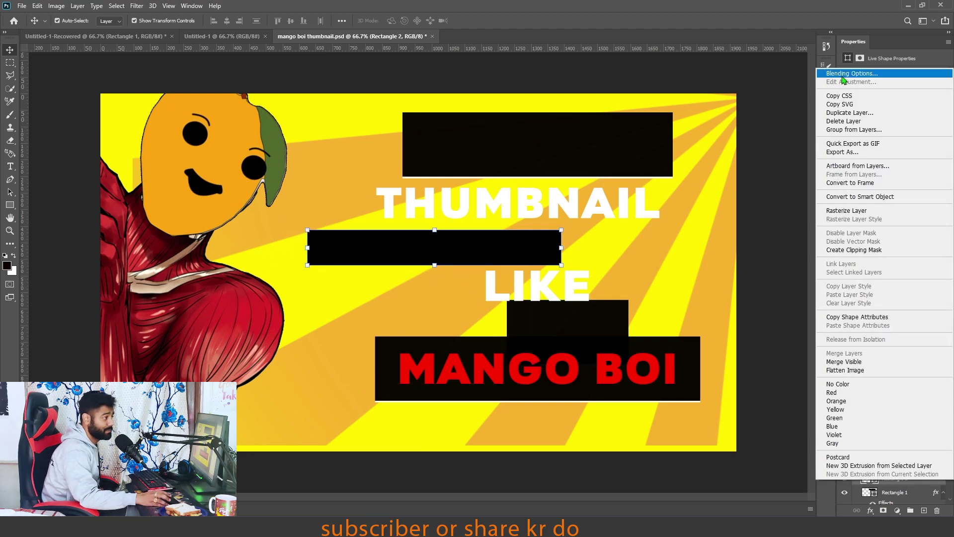
left_click(807, 160)
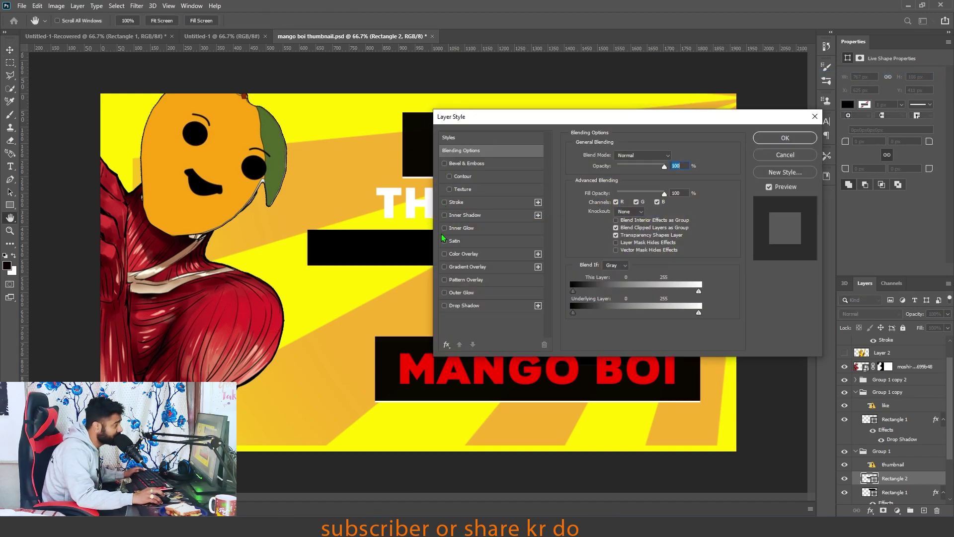
left_click(445, 307)
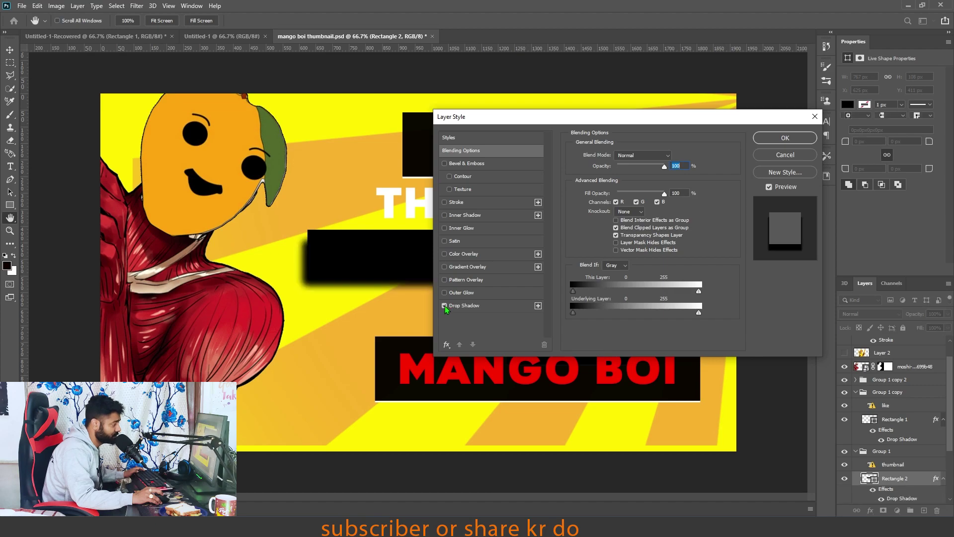
left_click(467, 306)
left_click(669, 157)
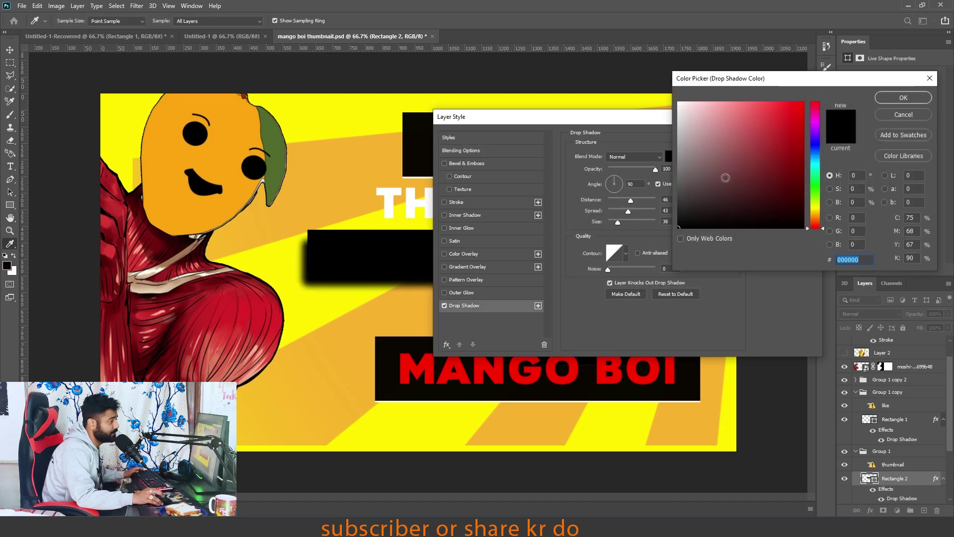
left_click(690, 126)
left_click_drag(690, 125, 652, 95)
left_click(893, 99)
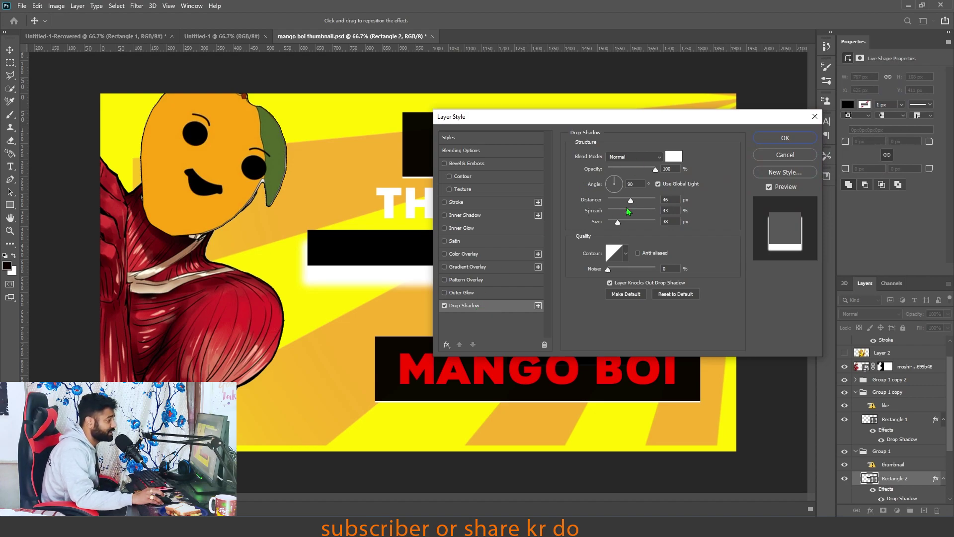
Set the shadow size to 0, distance 5 px at a 90° angle, and apply it.
left_click_drag(619, 225, 598, 228)
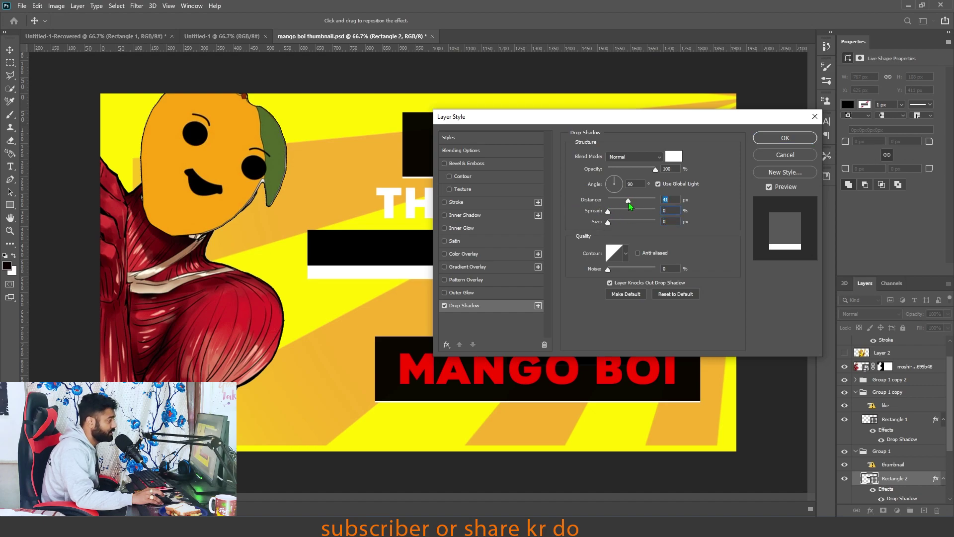
left_click_drag(617, 201, 612, 202)
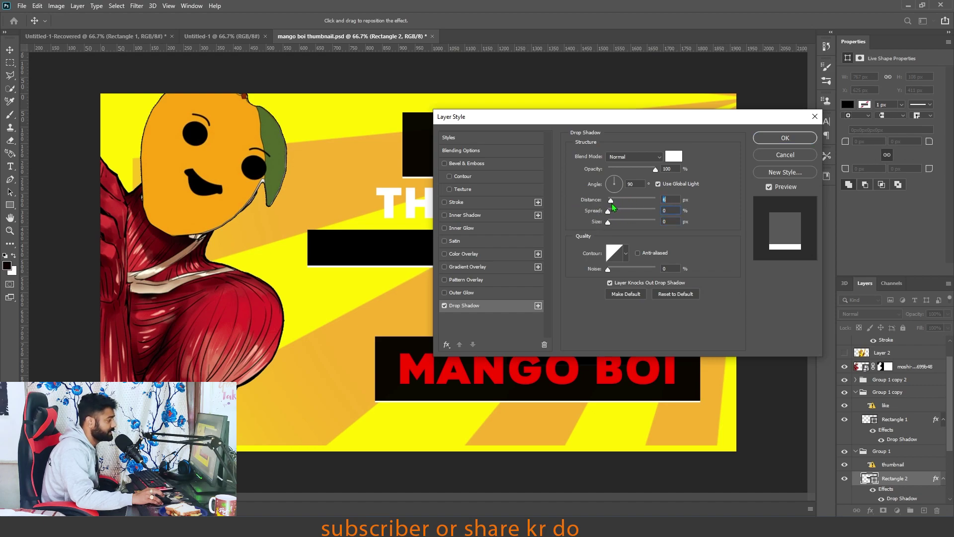
left_click_drag(606, 116, 694, 107)
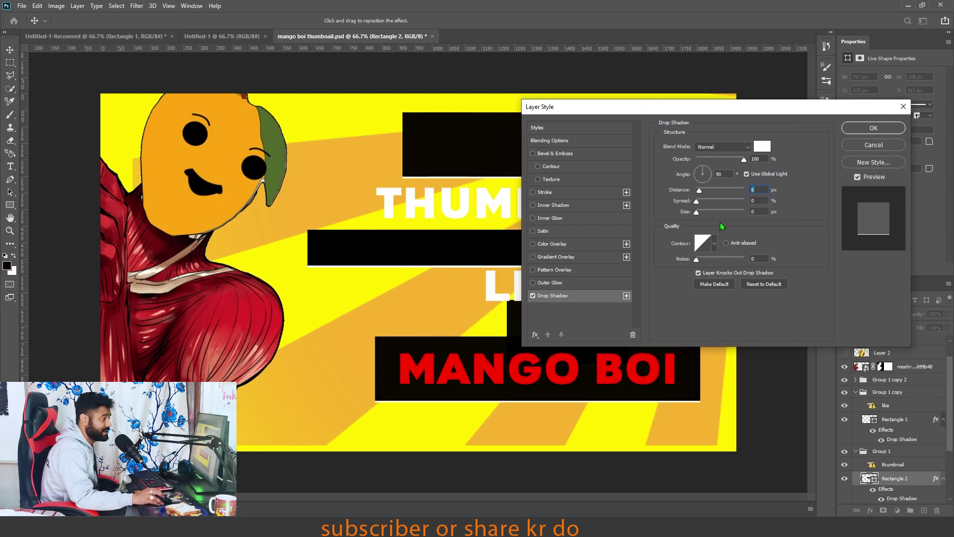
mouse_move(396, 256)
left_mouse_down()
mouse_move(324, 274)
mouse_move(404, 254)
left_mouse_up()
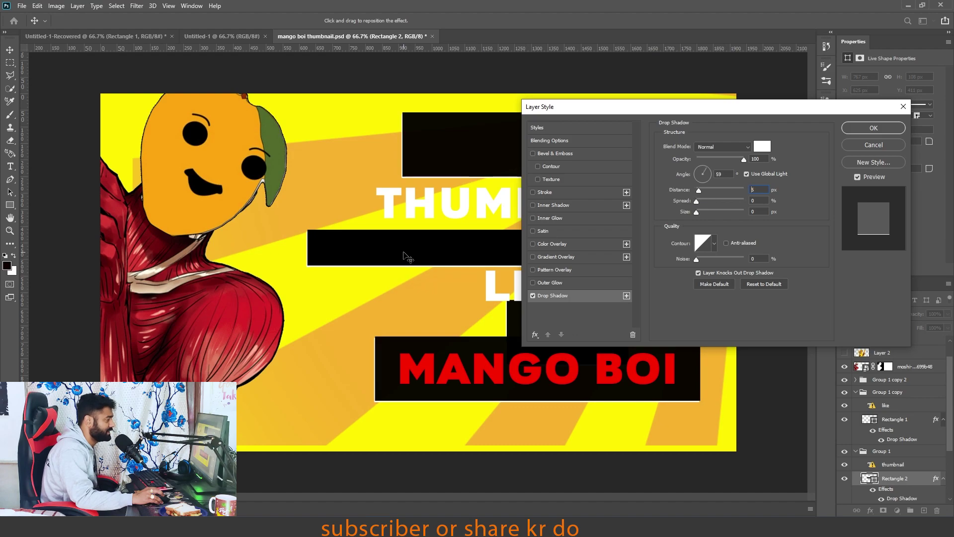
left_click(865, 130)
left_click(763, 267)
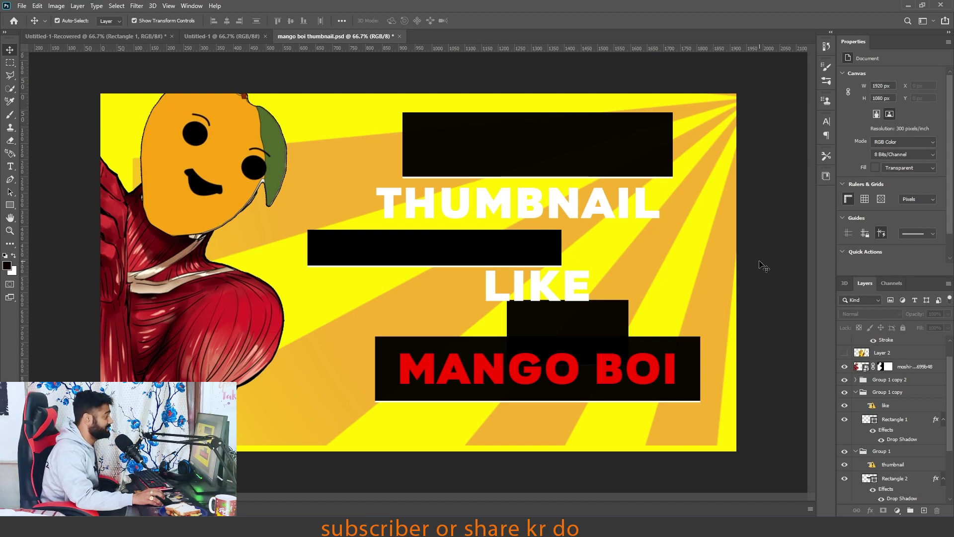
Place LIKE in the top bar and THUMBNAIL on the middle bar, and shift the sunburst up-right.
key("ctrl+z")
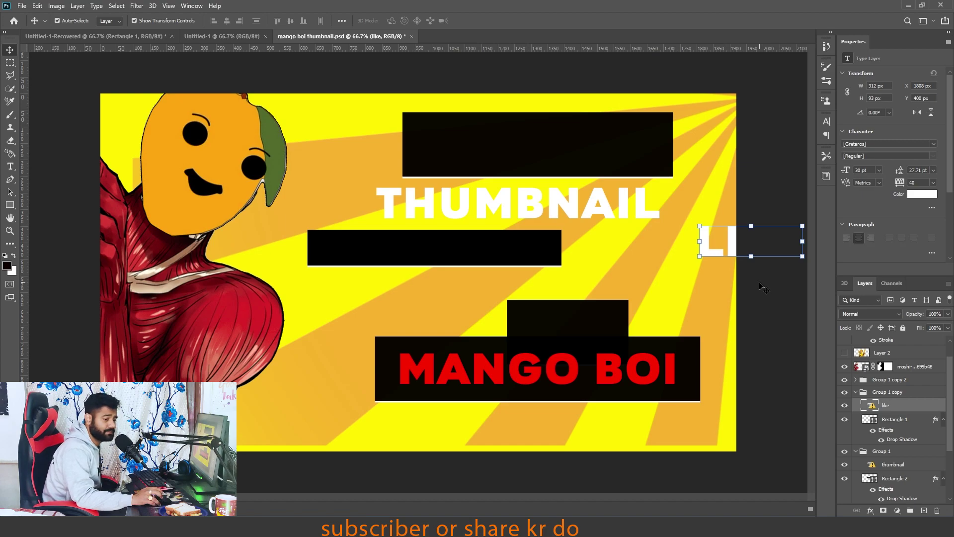
mouse_move(724, 244)
left_mouse_down()
mouse_move(628, 278)
mouse_move(633, 258)
left_mouse_up()
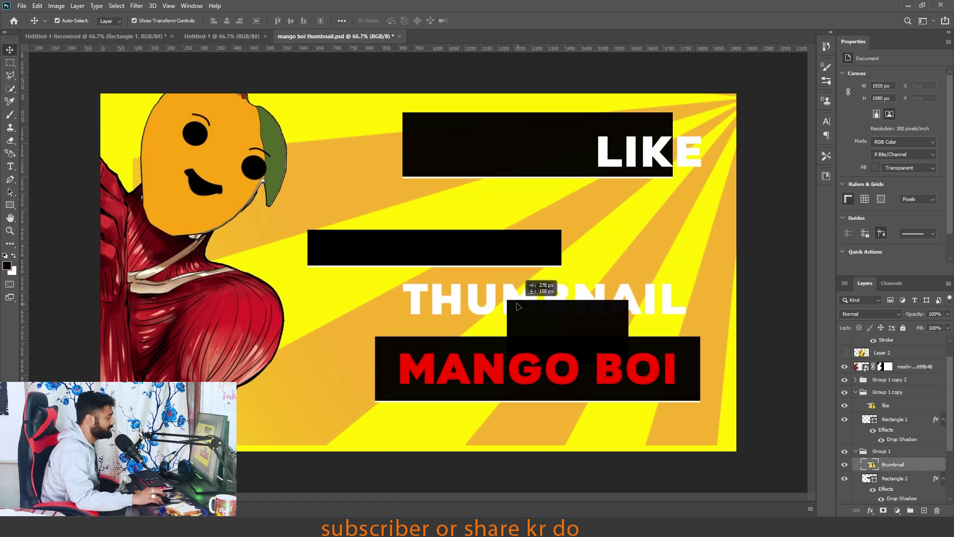
left_click_drag(470, 251, 566, 259)
left_click_drag(477, 299, 479, 261)
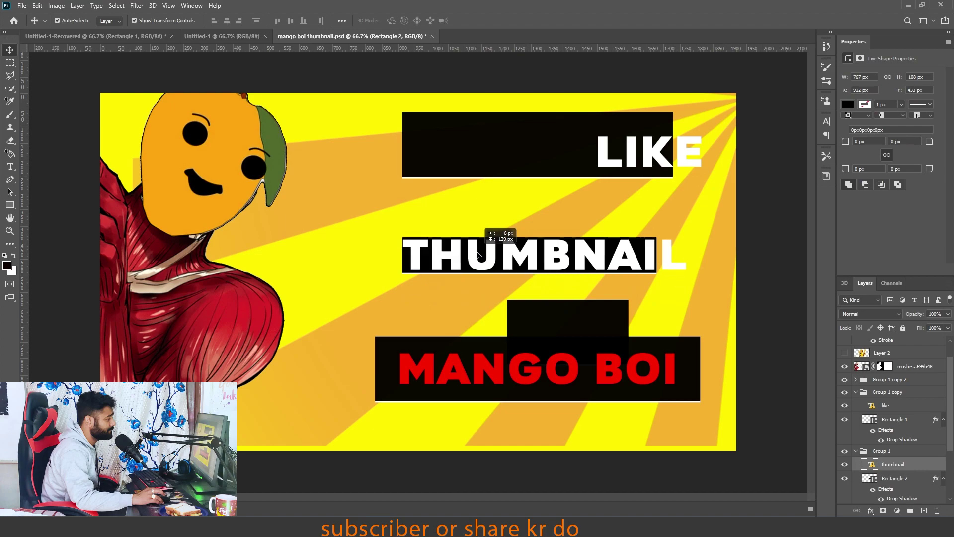
left_click(454, 376)
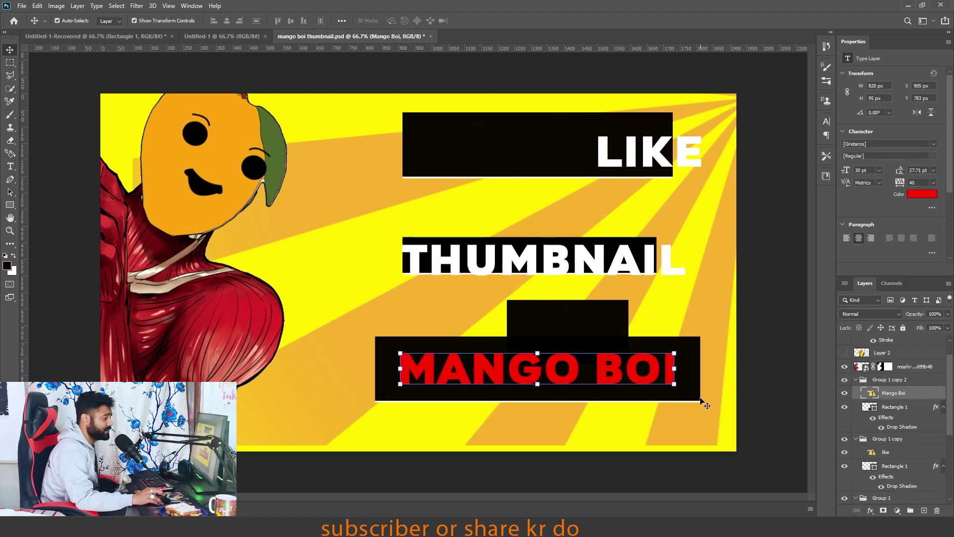
mouse_move(288, 420)
left_mouse_down()
mouse_move(357, 316)
mouse_move(330, 339)
mouse_move(359, 420)
mouse_move(283, 408)
left_mouse_up()
Delete the old yellow background layer and add a new empty Layer 4.
left_click(280, 407)
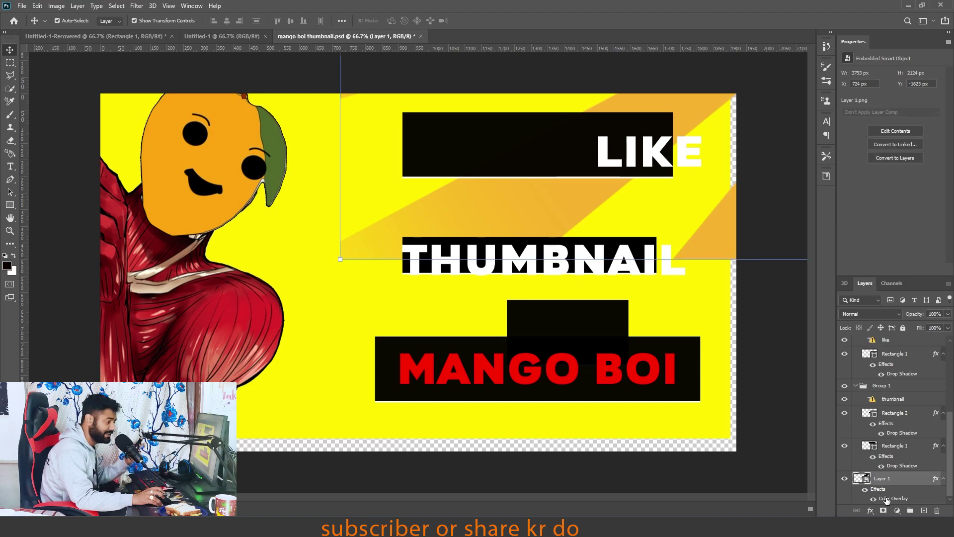
key("Delete")
left_click(924, 512)
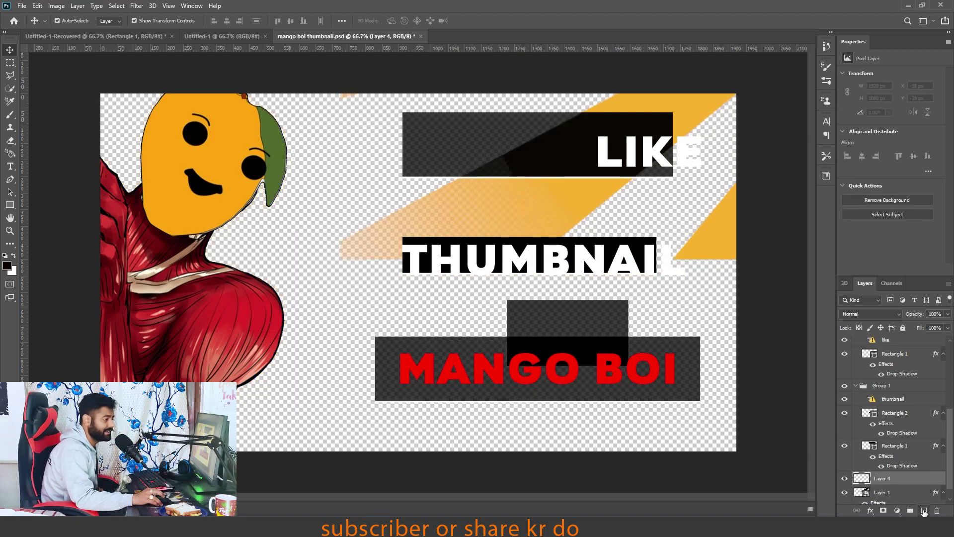
scroll(927, 499, "down", 1)
left_click(884, 463, "ctrl")
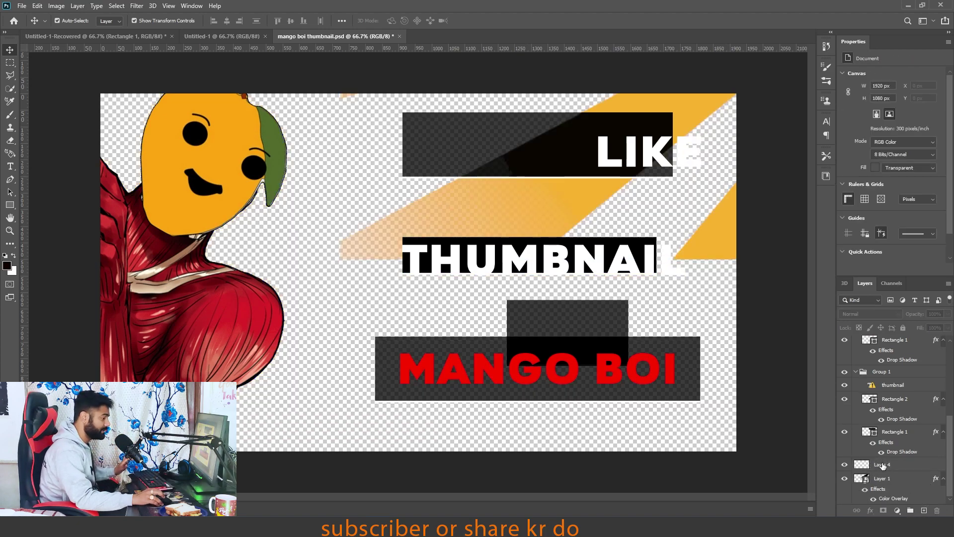
left_click(883, 465)
Set the foreground colour to yellow fff000.
left_click(7, 267)
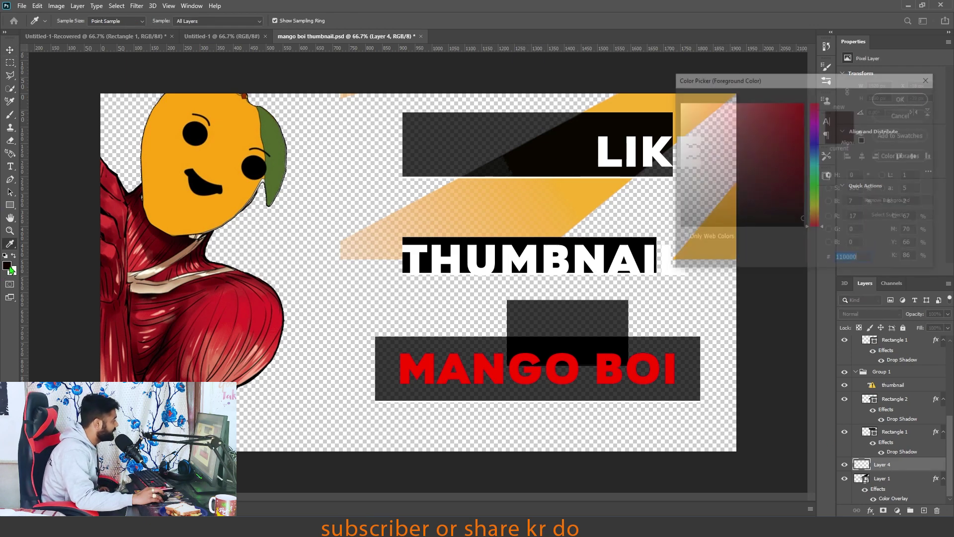
type("fff000")
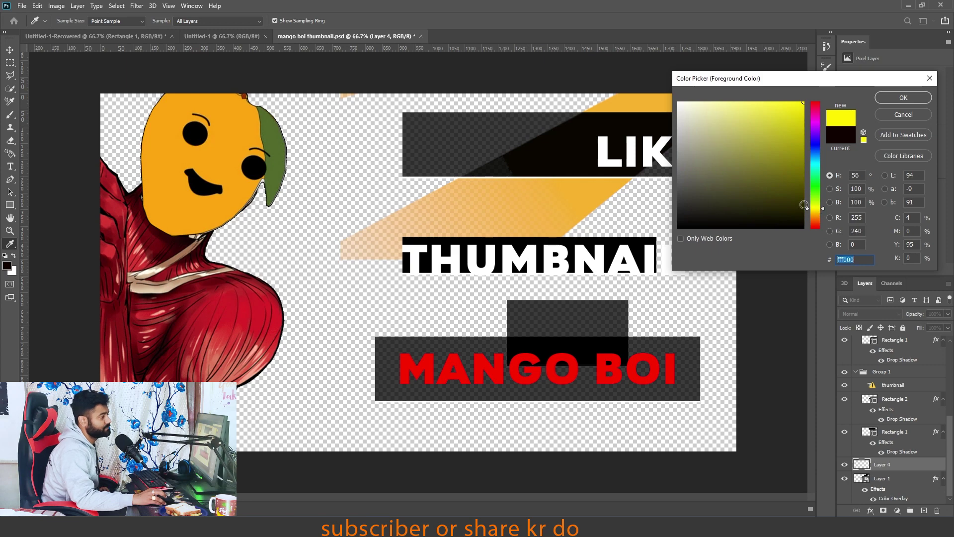
left_click(890, 102)
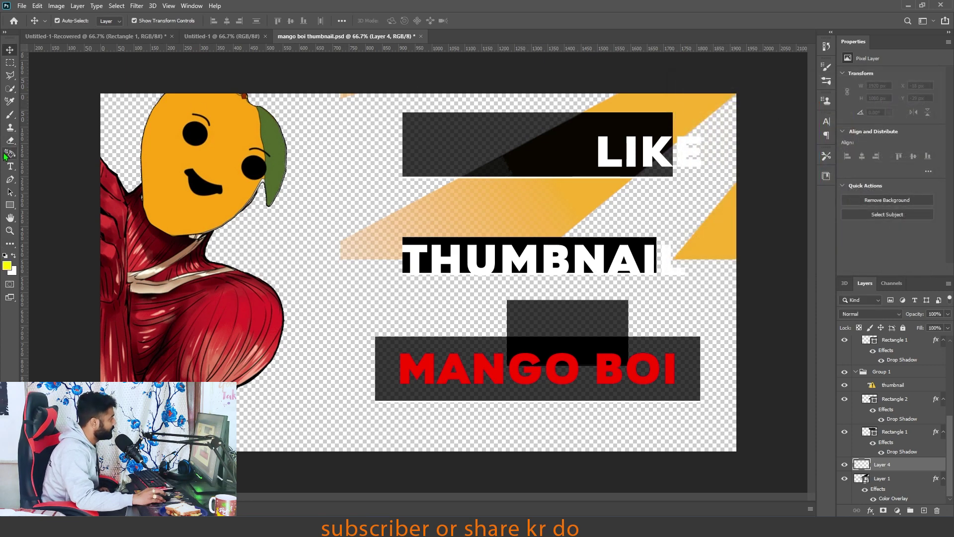
left_click(8, 247)
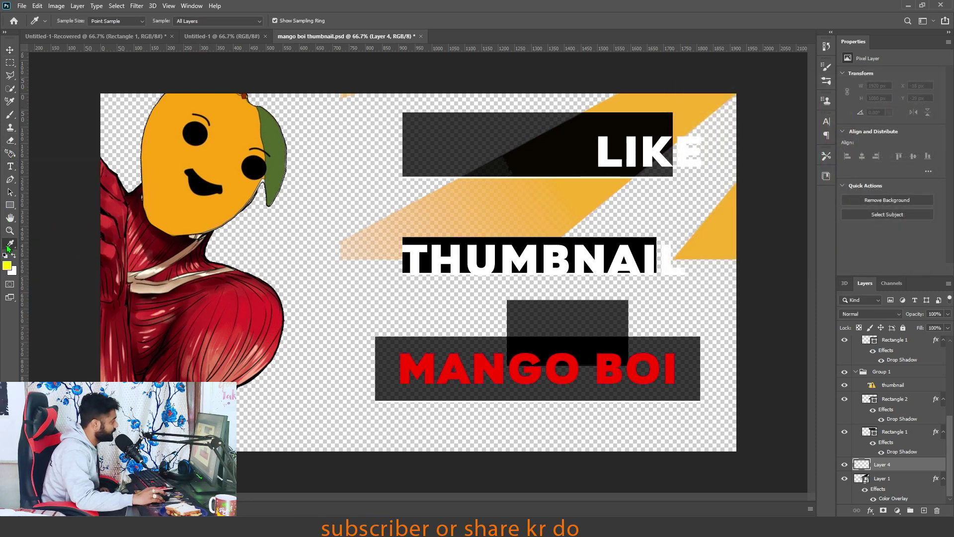
right_click(10, 248)
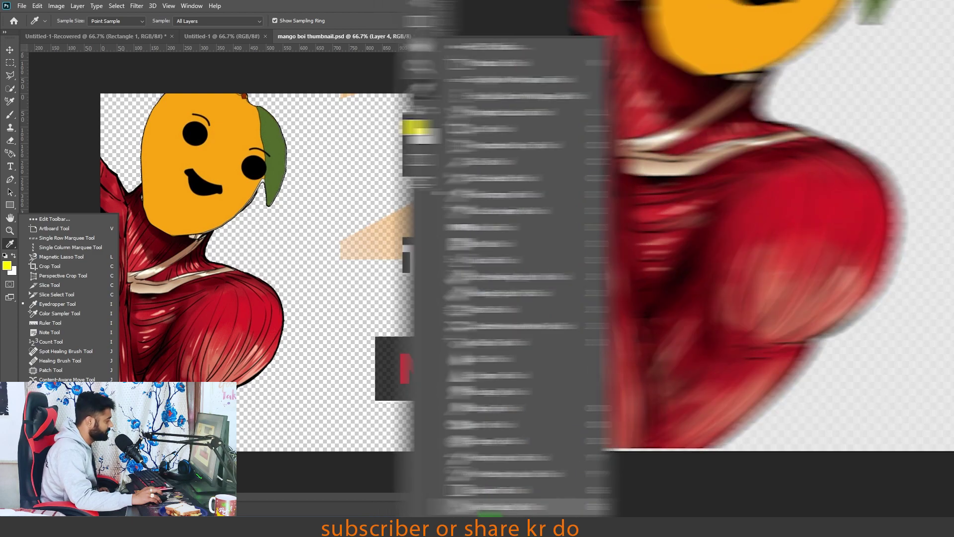
Fill Layer 4 yellow, move it to the bottom of the stack, and centre the rays on the top-right corner.
left_click(454, 508)
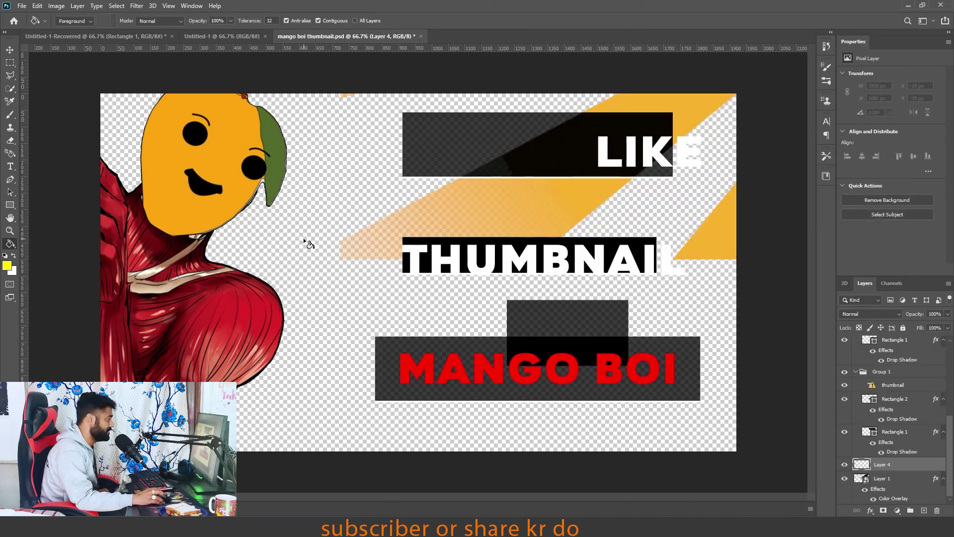
left_click(291, 229)
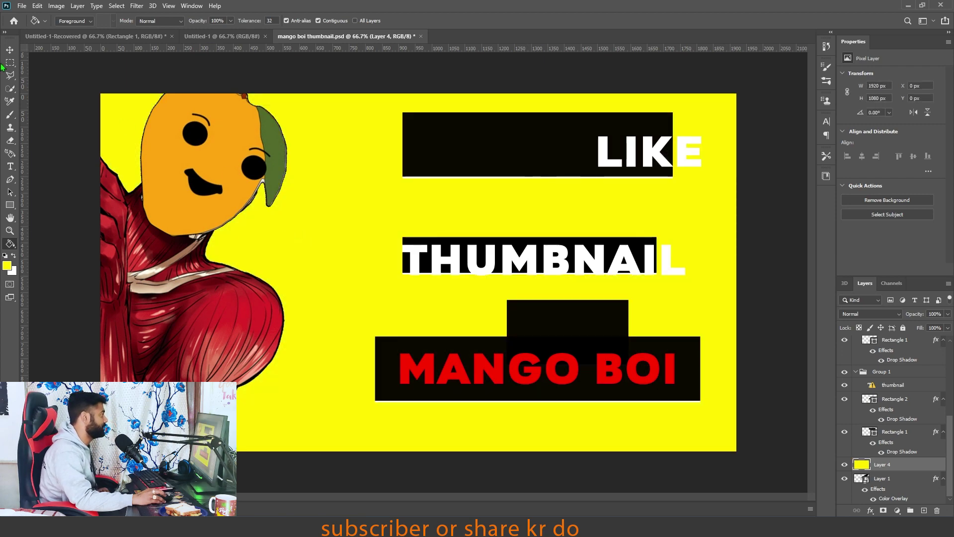
left_click(11, 50)
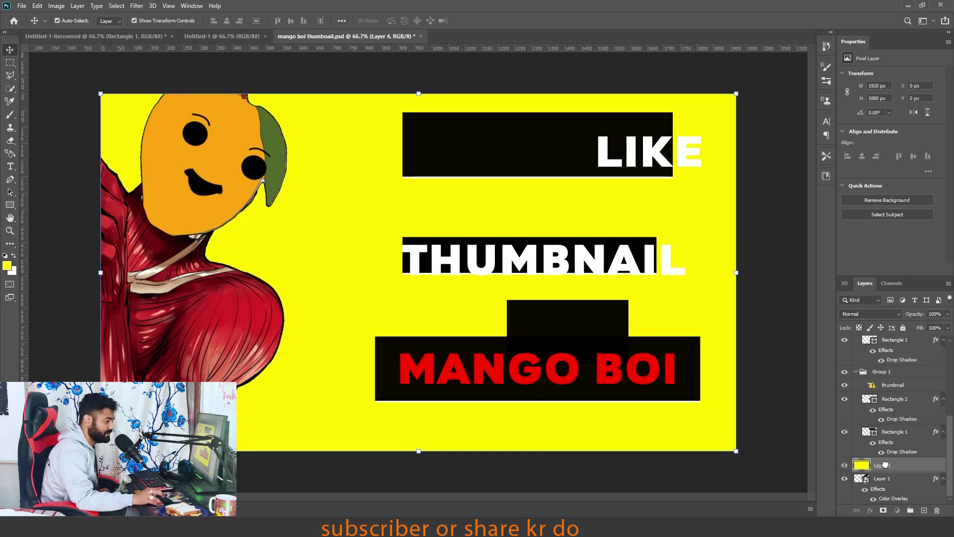
mouse_move(885, 464)
left_mouse_down()
mouse_move(893, 505)
mouse_move(877, 490)
left_mouse_up()
mouse_move(500, 224)
left_mouse_down()
mouse_move(251, 354)
mouse_move(247, 382)
left_mouse_up()
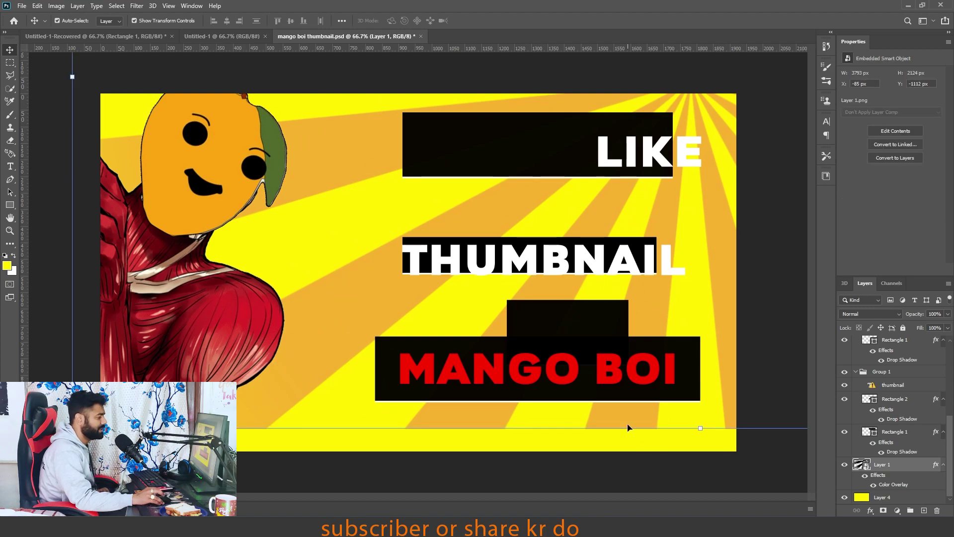
left_click_drag(628, 427, 659, 448)
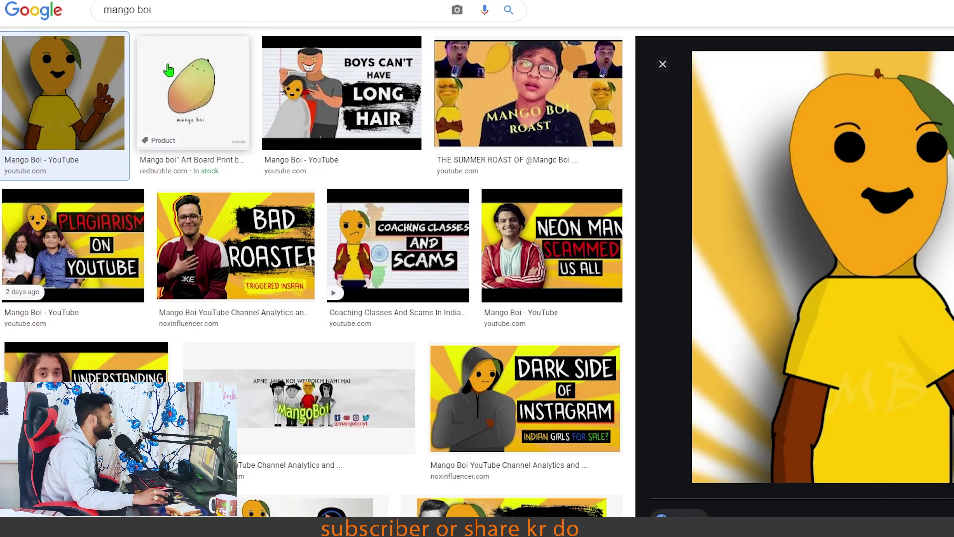
Copy the enlarged Mango Boi character image from the Google Images preview.
left_click_drag(185, 13, 32, 34)
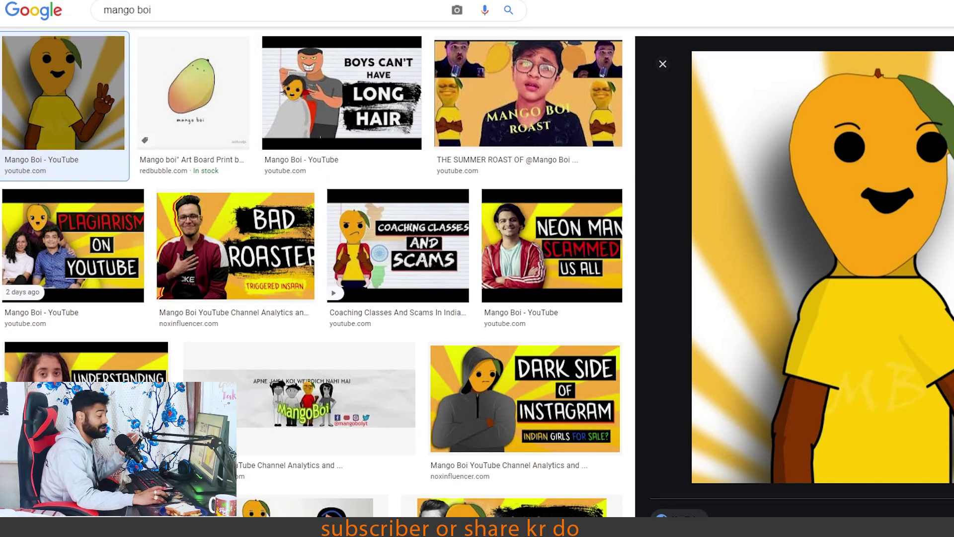
right_click(865, 208)
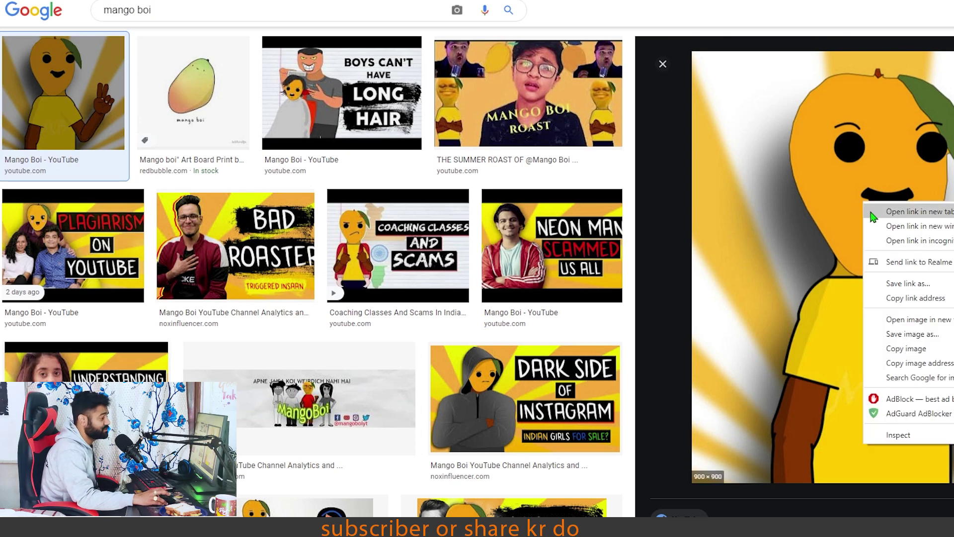
left_click(919, 350)
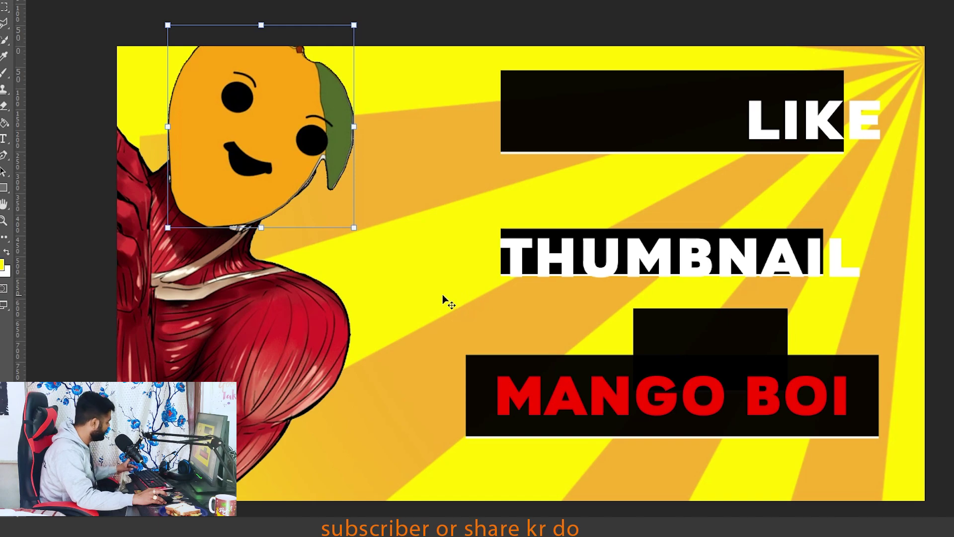
key("ctrl+v")
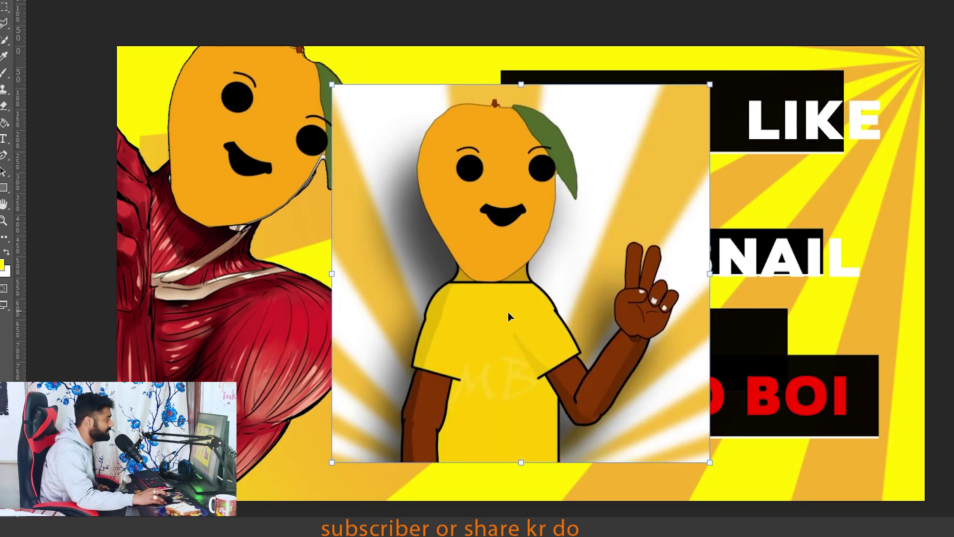
mouse_move(516, 338)
left_mouse_down()
mouse_move(549, 359)
mouse_move(554, 342)
left_mouse_up()
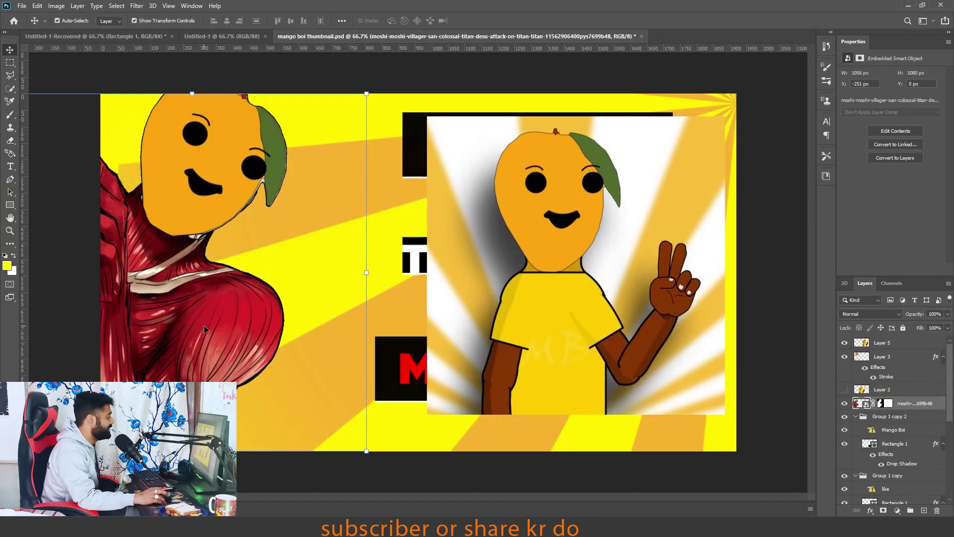
mouse_move(203, 325)
left_mouse_down()
mouse_move(368, 339)
mouse_move(290, 325)
mouse_move(198, 329)
left_mouse_up()
mouse_move(197, 215)
left_mouse_down()
mouse_move(282, 225)
mouse_move(190, 215)
left_mouse_up()
left_click_drag(542, 309, 473, 330)
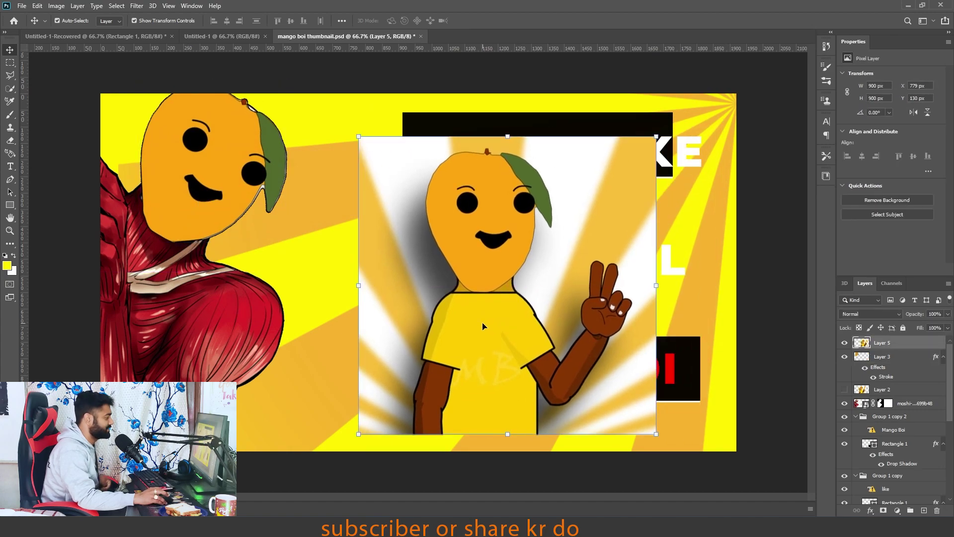
right_click(901, 348)
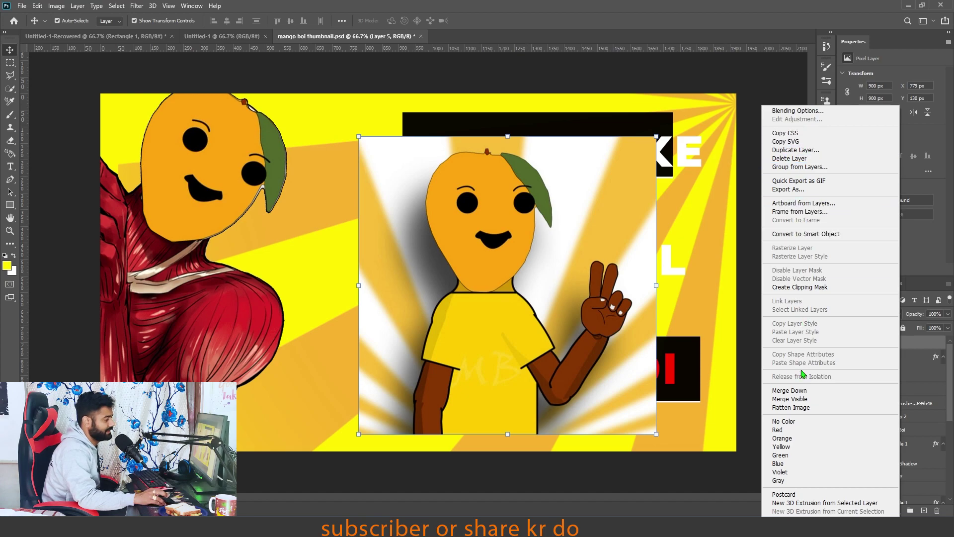
left_click(778, 158)
Discard the pasted mango picture, move THUMBNAIL into the top bar, and stretch the bar to fit it.
left_click(431, 196)
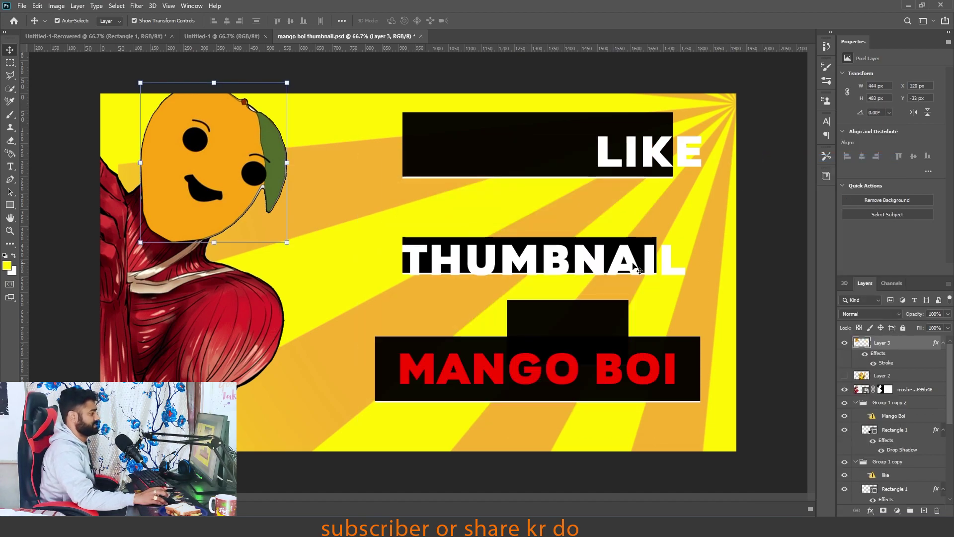
mouse_move(541, 159)
left_mouse_down()
mouse_move(543, 214)
mouse_move(561, 222)
left_mouse_up()
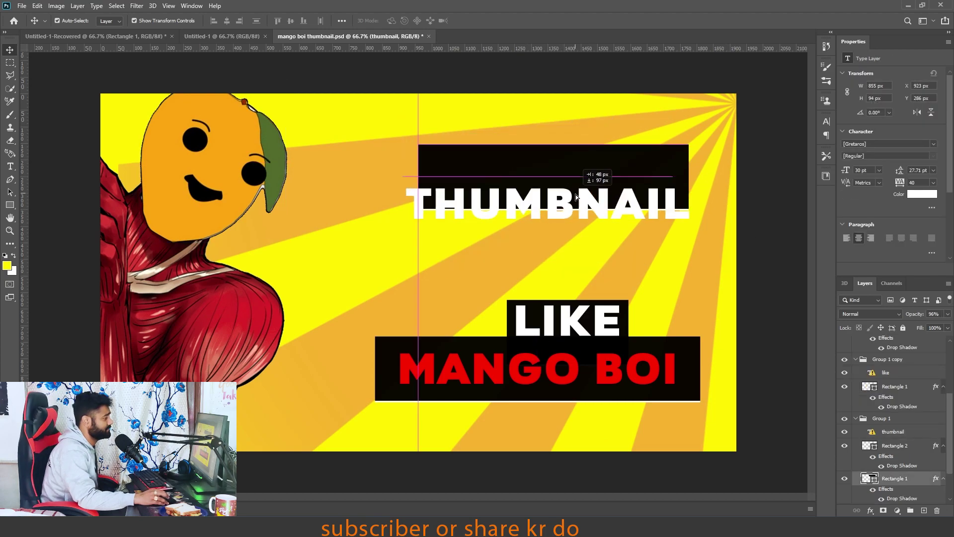
key("ctrl+t")
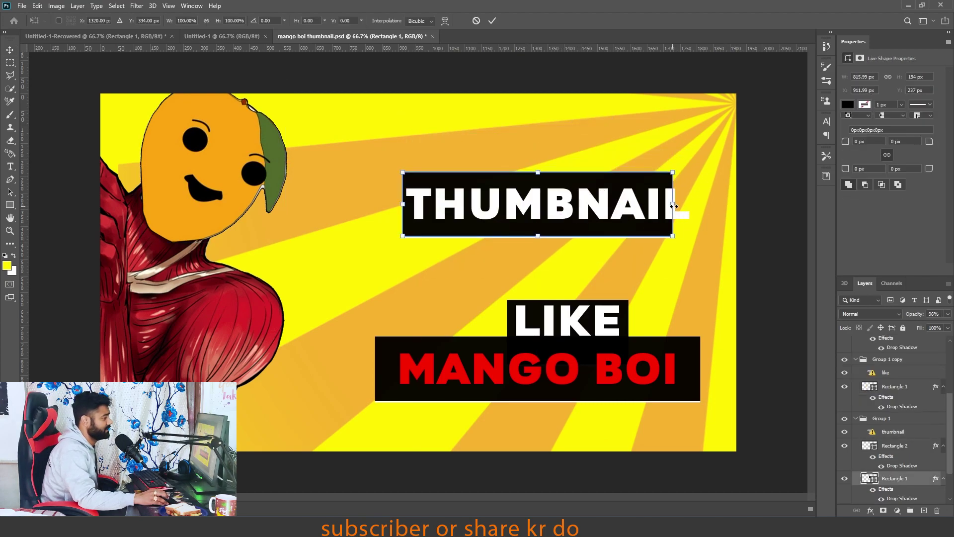
left_click_drag(673, 204, 692, 204)
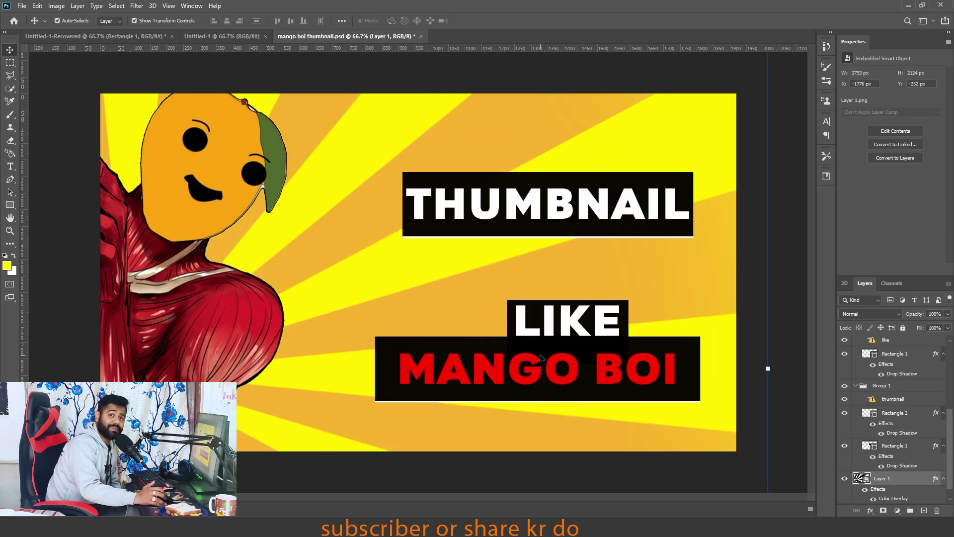